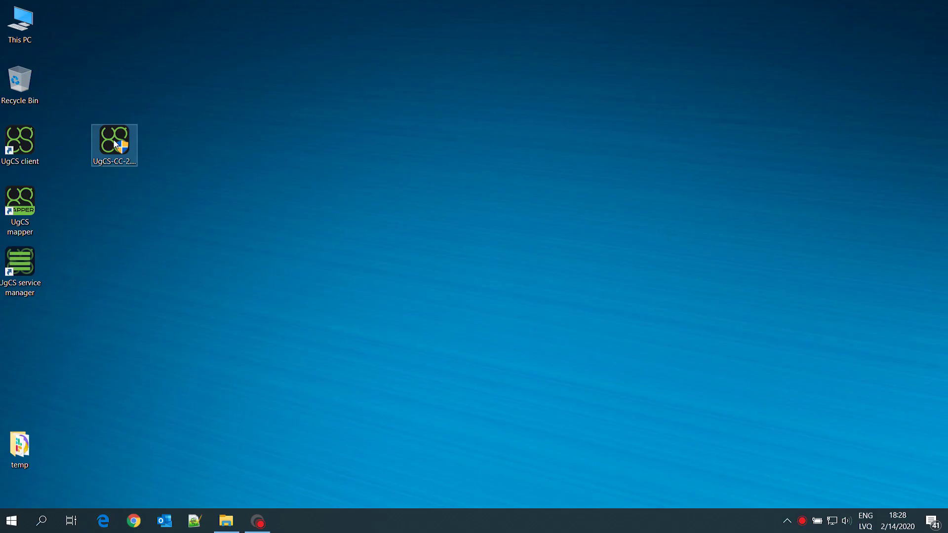
- Install UgCS-CC as a modification of UgCS core, accepting the default license, directory and install pages
double_click(114, 142)
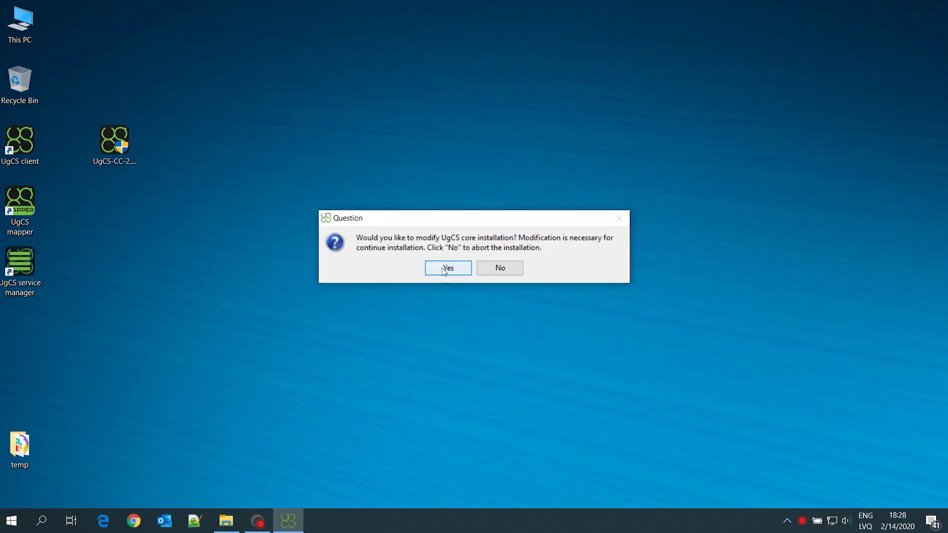
left_click(447, 268)
left_click(553, 369)
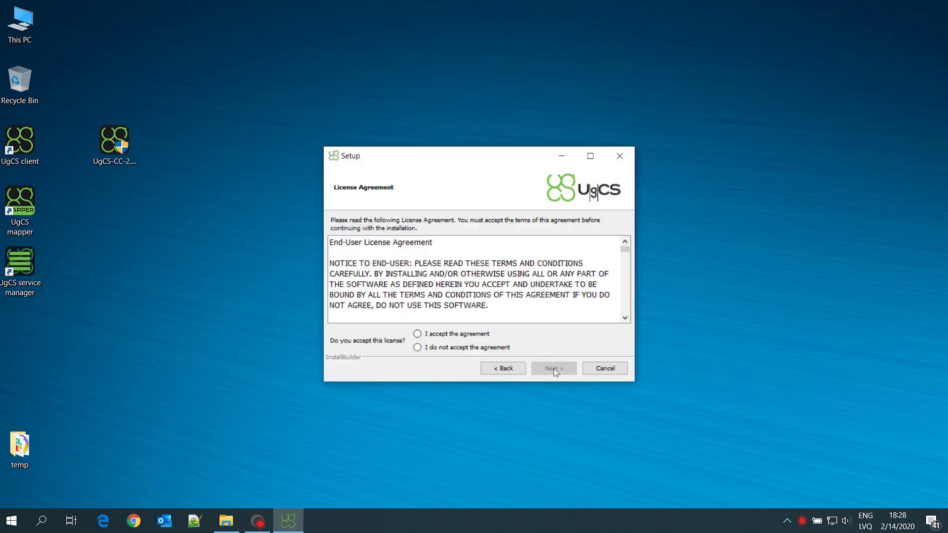
left_click(553, 368)
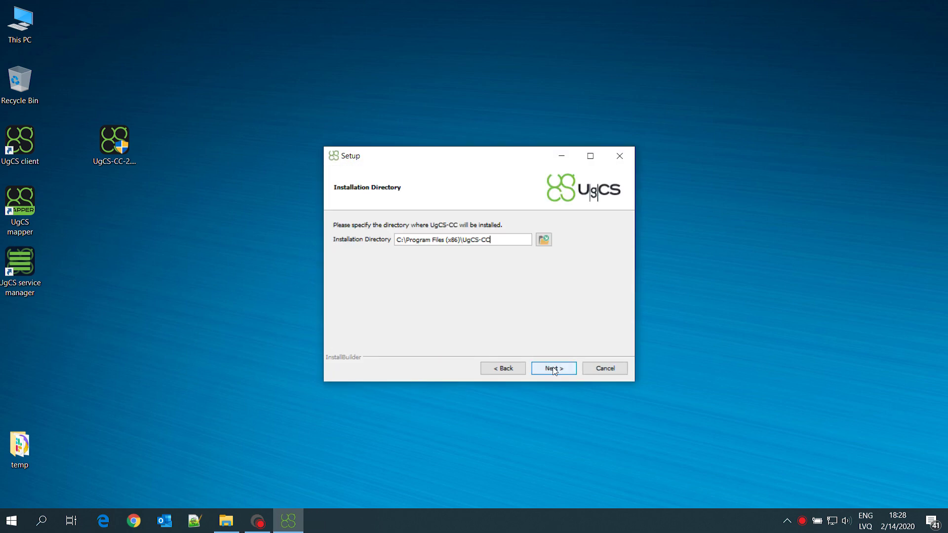
left_click(554, 369)
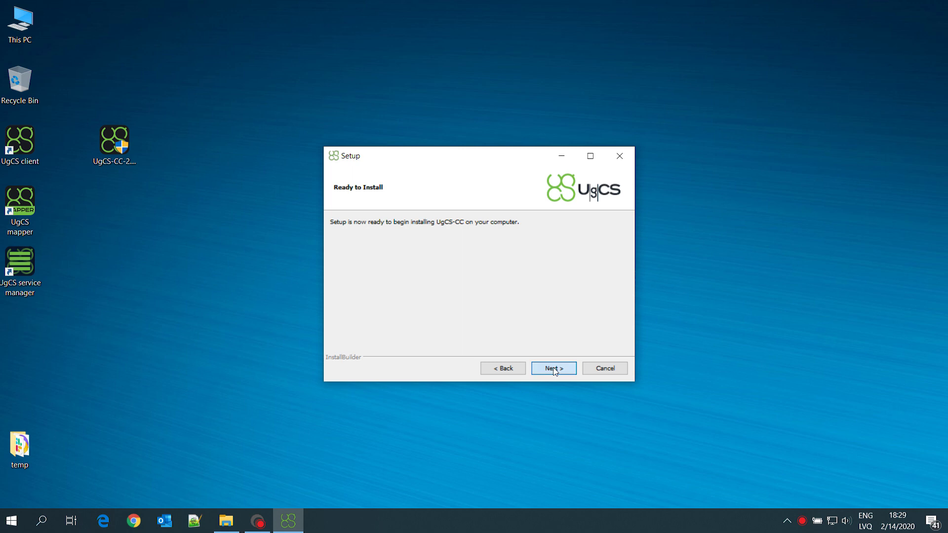
left_click(554, 370)
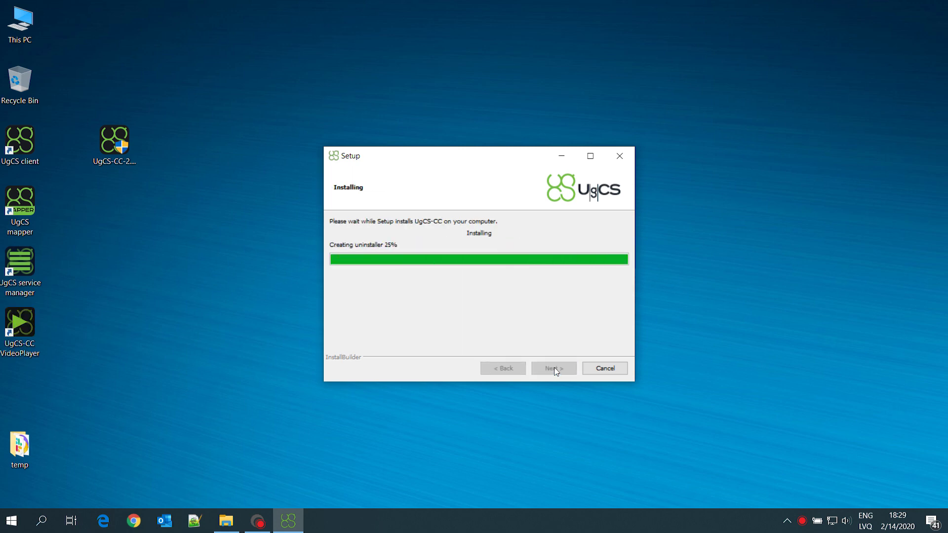
- Finish the UgCS-CC setup and bring up the UgCS service manager tray menu for Video service
left_click(556, 369)
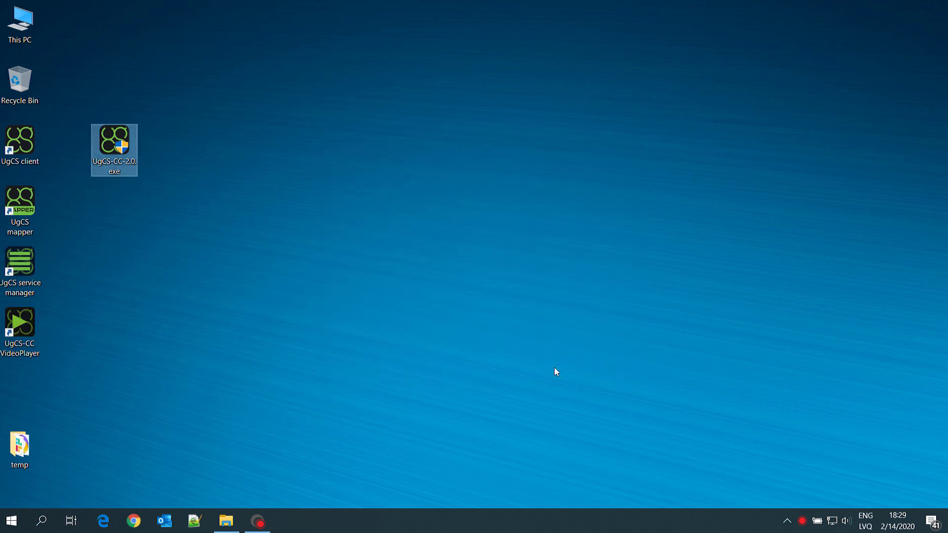
left_click(20, 272)
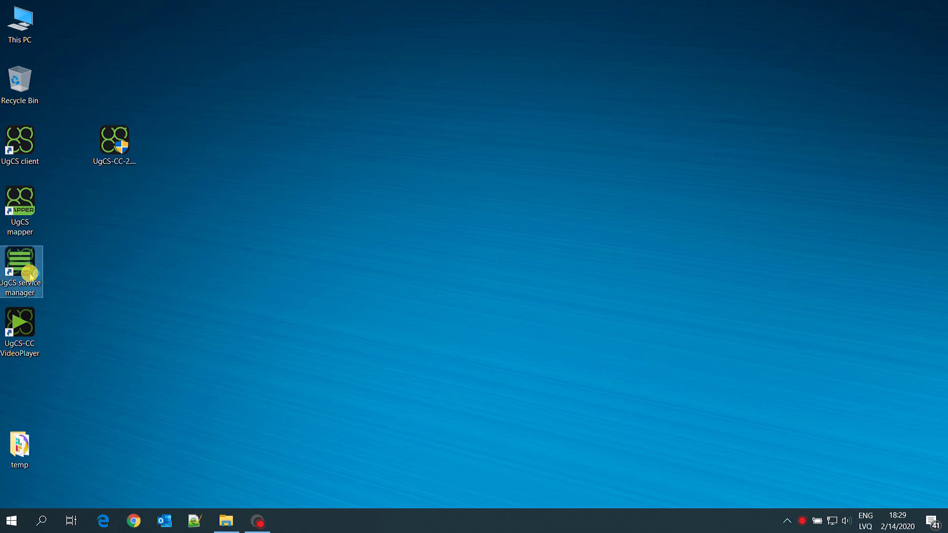
left_click(787, 521)
right_click(829, 446)
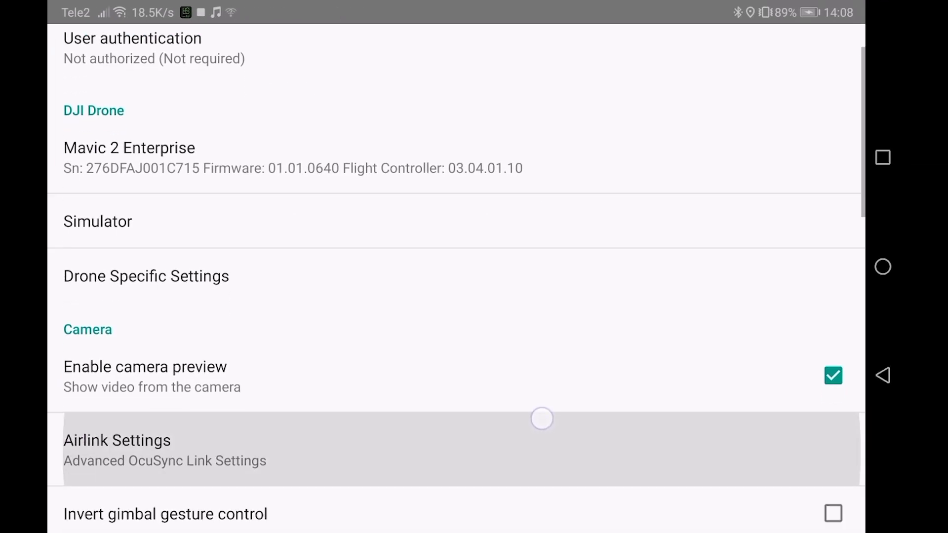
scroll(543, 245, "down", 1)
- Use UgCS VideoServer as the Live Stream Provider with custom target host 192.168.1.88
left_click(510, 138)
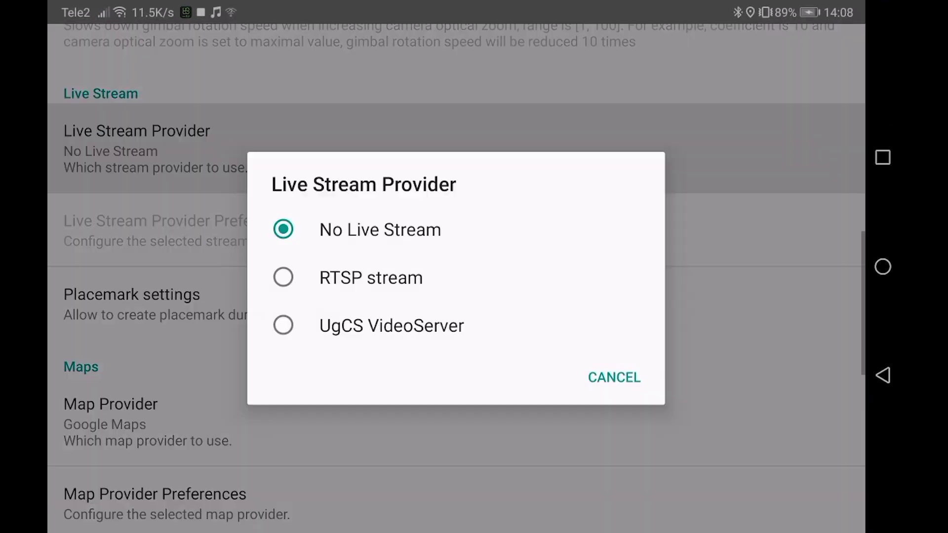
left_click(433, 325)
left_click(461, 229)
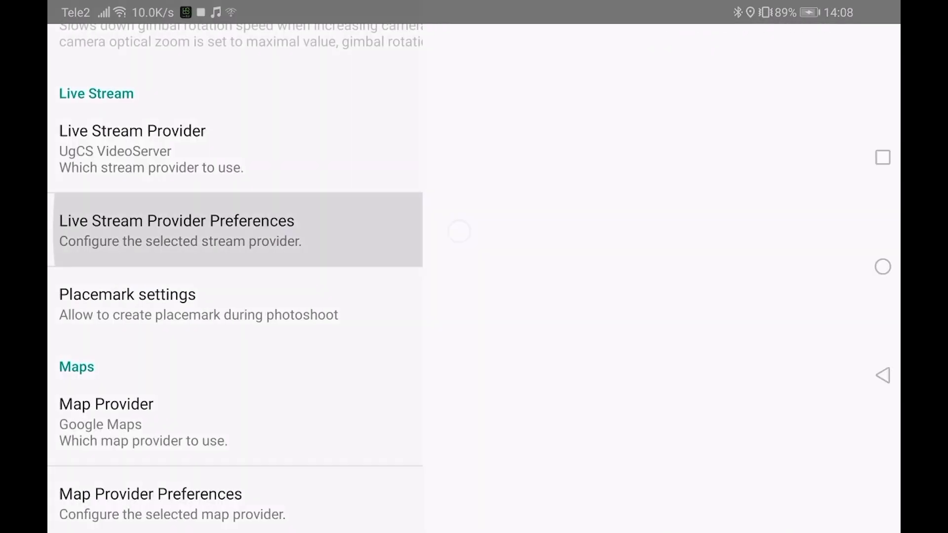
left_click(833, 243)
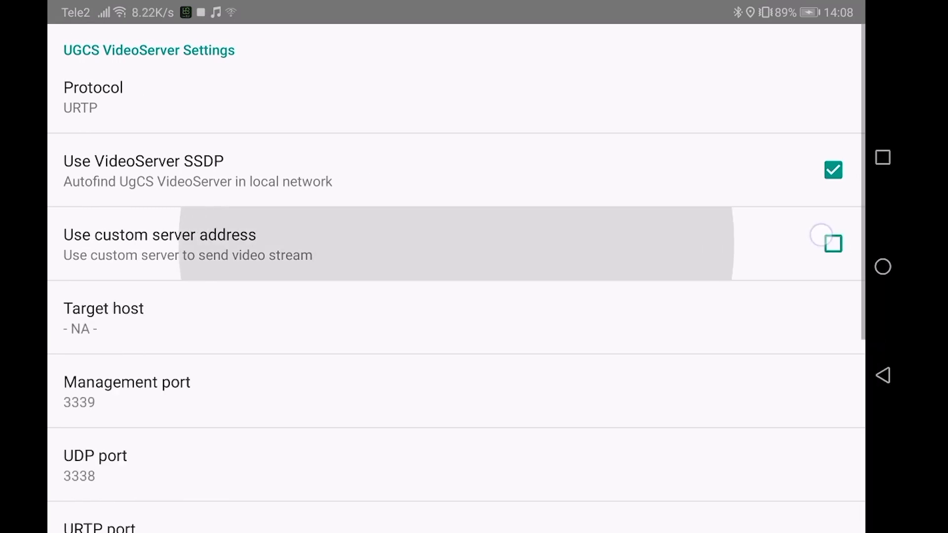
left_click(245, 317)
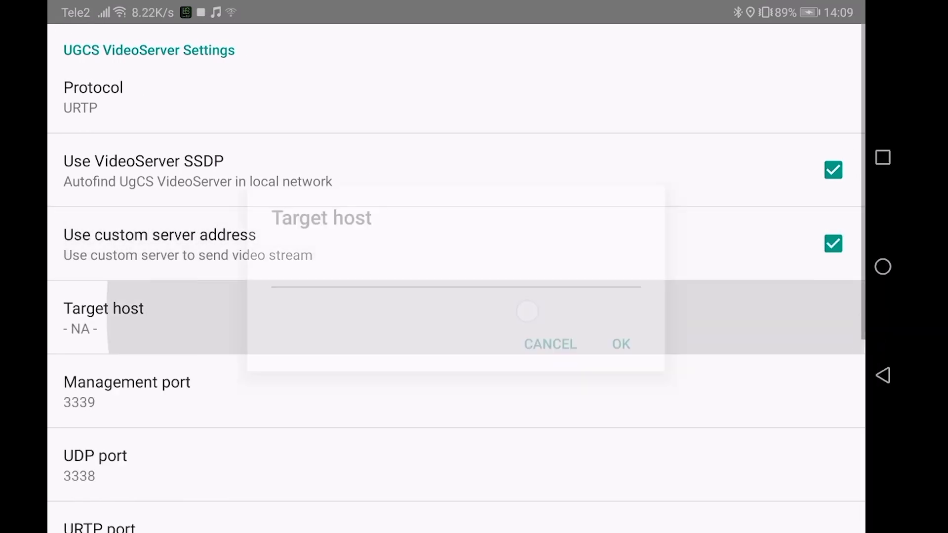
left_click(456, 271)
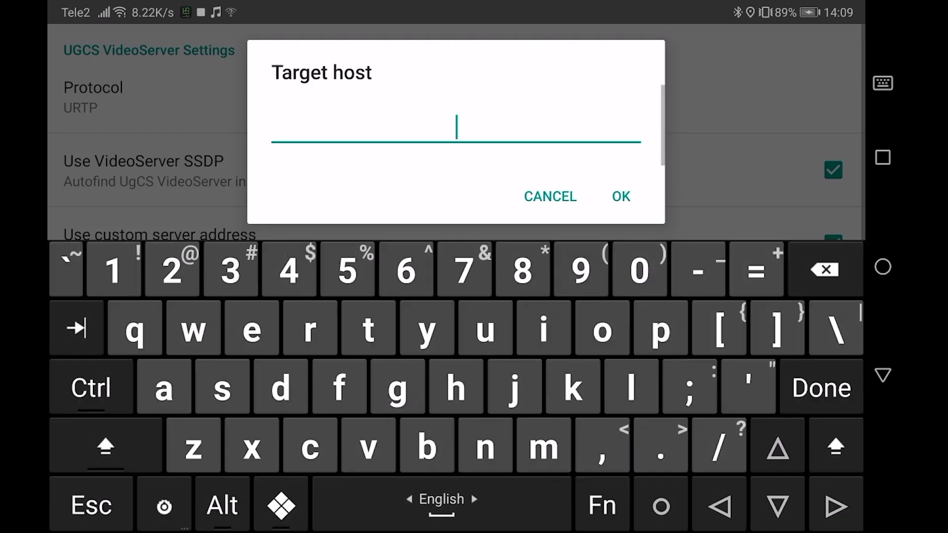
type("192.168.1.88")
left_click(621, 196)
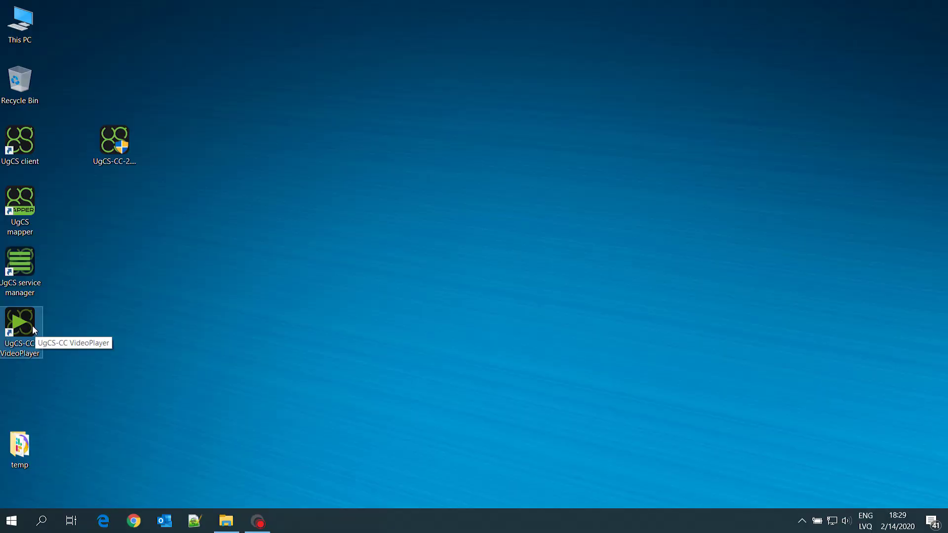
- Launch UgCS-CC VideoPlayer, paste its RTSP link into Notepad++, and select the IP 192.168.88.15
left_click(25, 324)
double_click(25, 323)
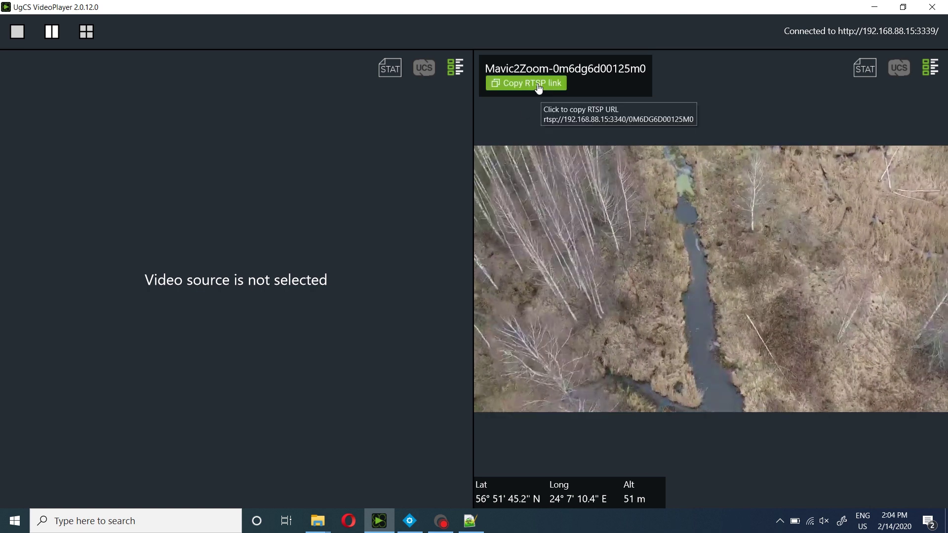
left_click(470, 521)
type("rtsp://192.168.88.15:3340/0M6DG6D00125M0")
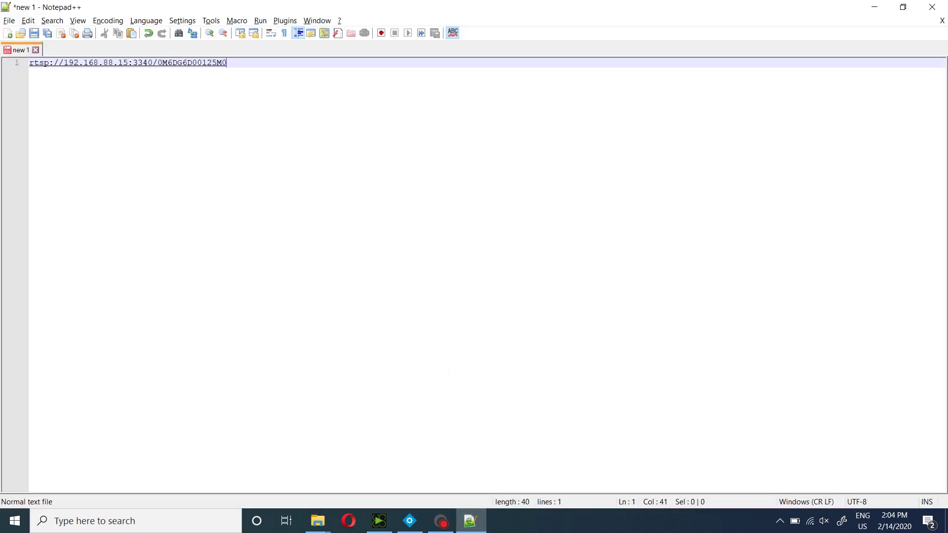
left_click_drag(63, 63, 128, 64)
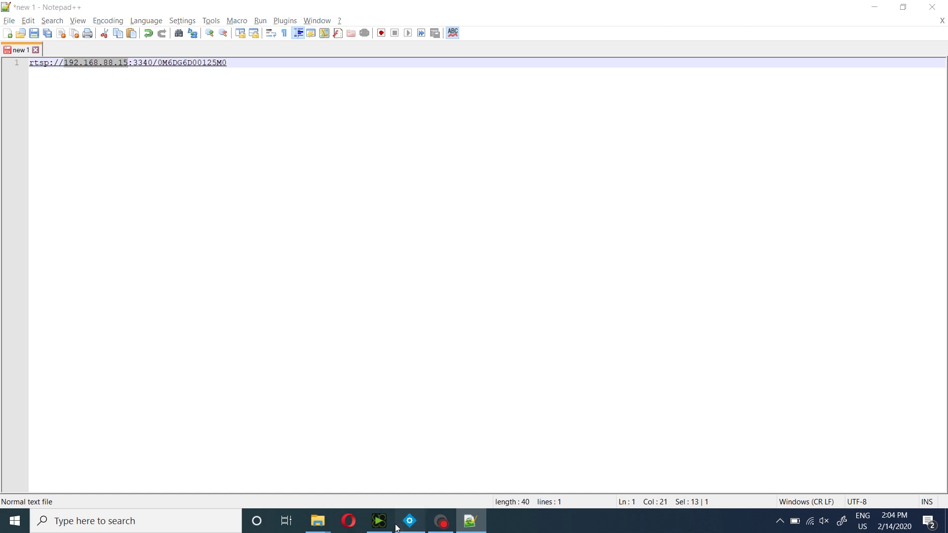
left_click(410, 520)
- Start Add Hardware on the recording server with the Universal driver included in the scan
right_click(191, 61)
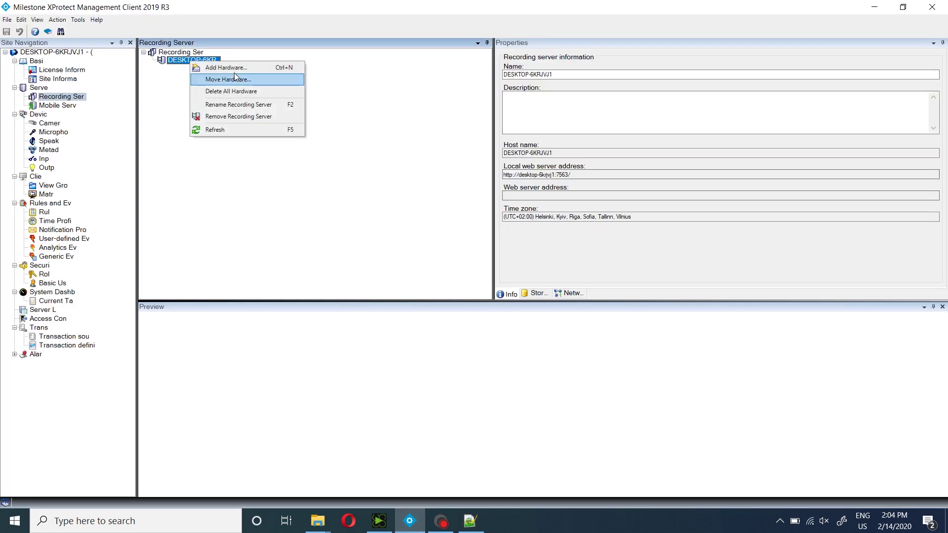
left_click(234, 73)
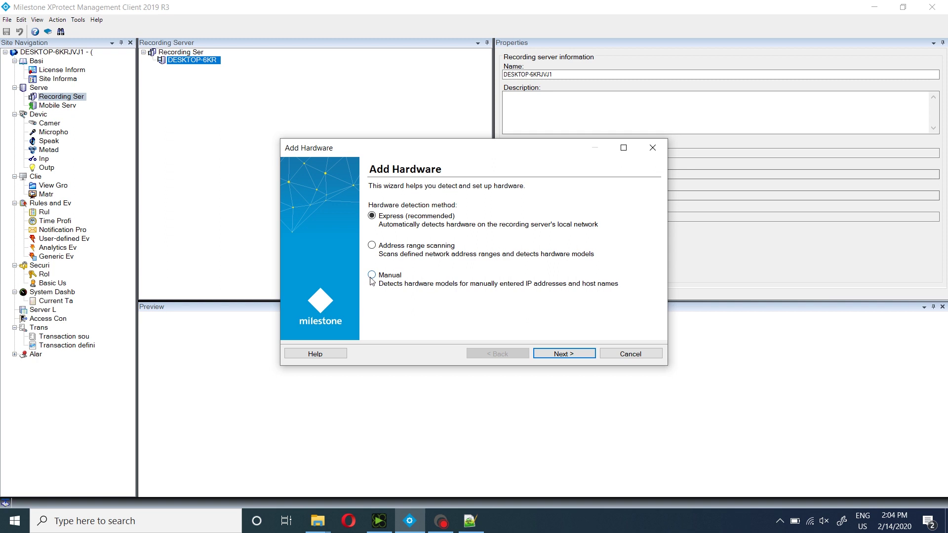
left_click(564, 354)
left_click(571, 354)
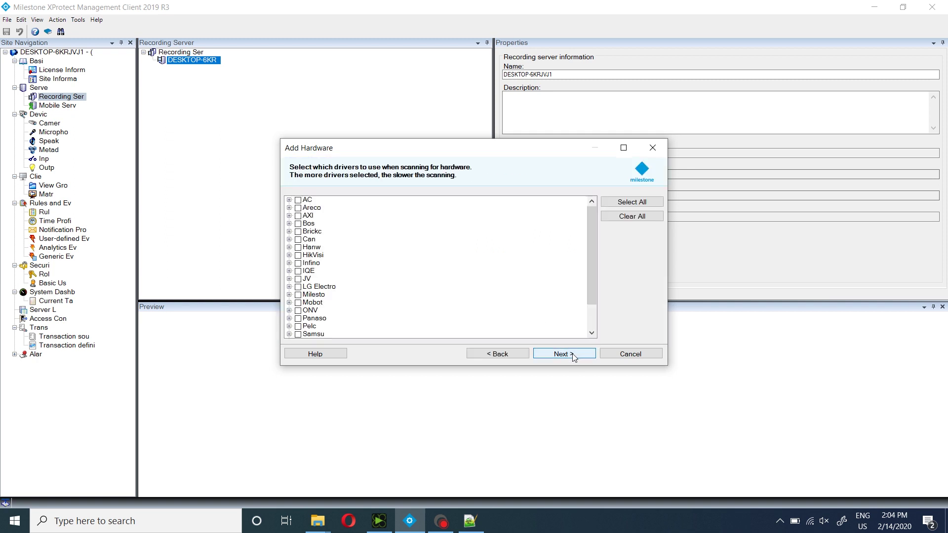
left_click_drag(588, 281, 588, 325)
left_click(299, 319)
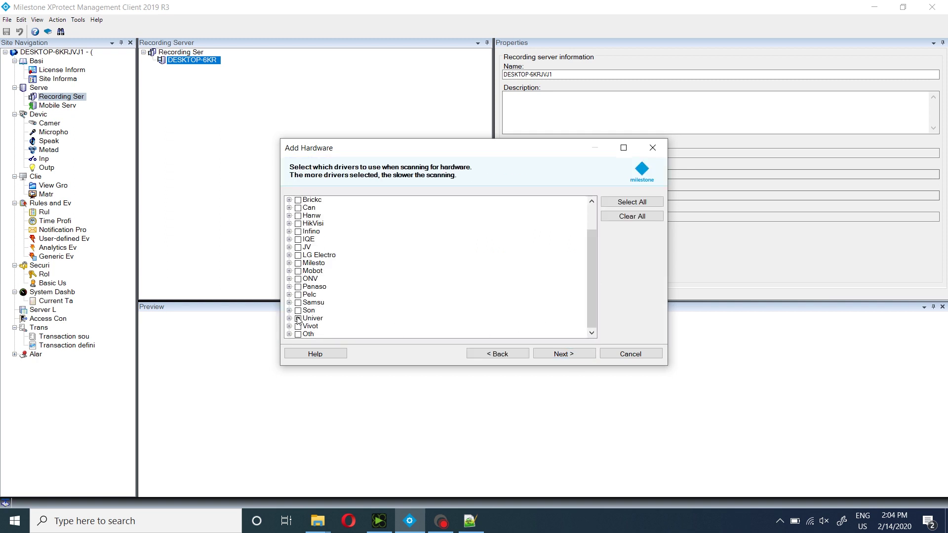
left_click(568, 357)
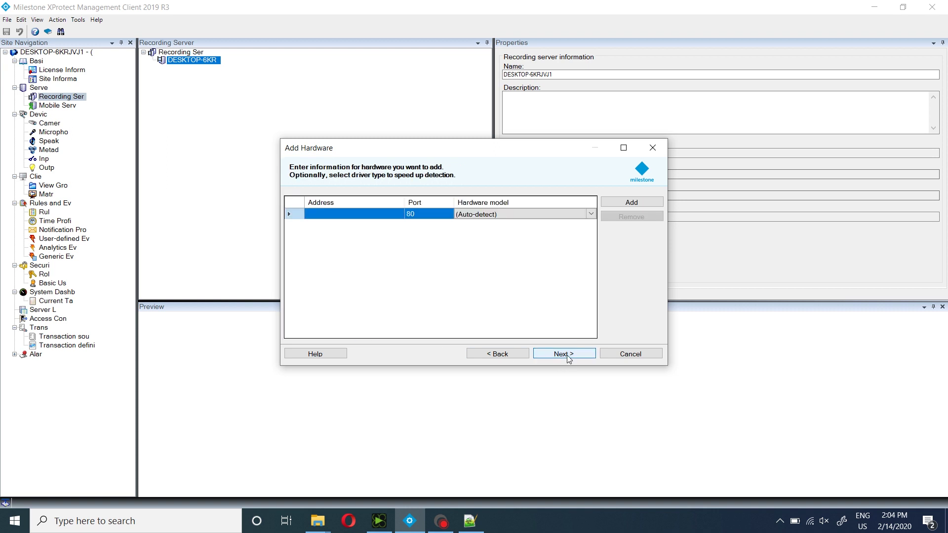
- Detect a Universal 1 channel driver device at 192.168.88.15, port 3339, and accept it
left_click(508, 214)
left_click(504, 224)
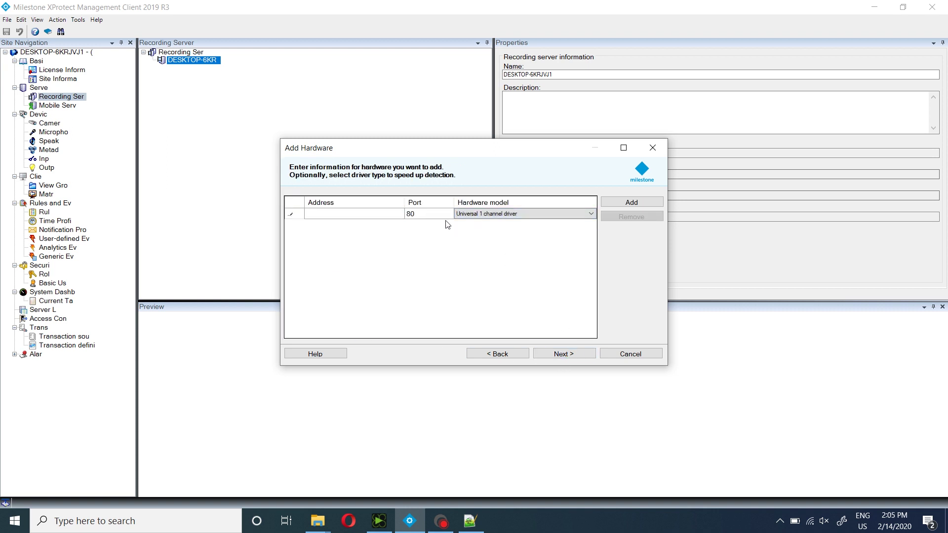
left_click(393, 213)
left_click(393, 213)
type("3339")
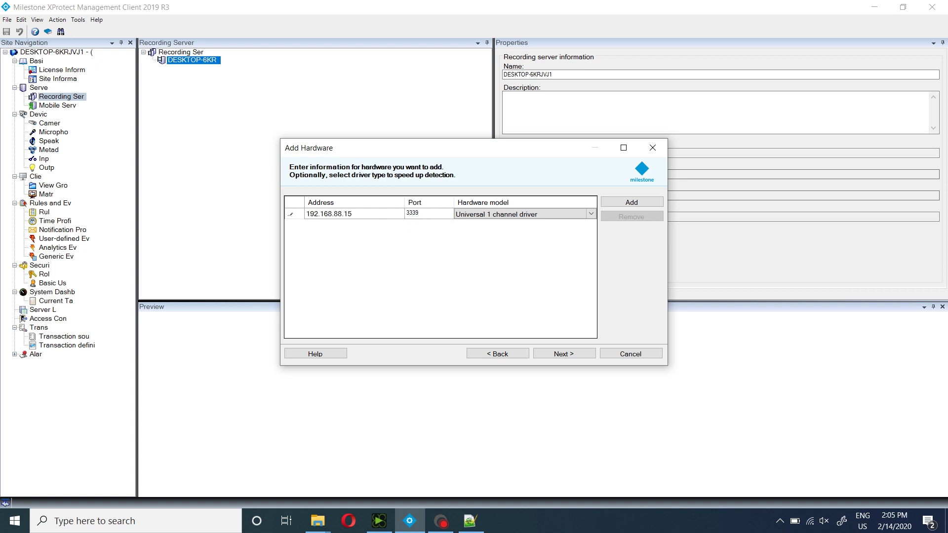
left_click(566, 356)
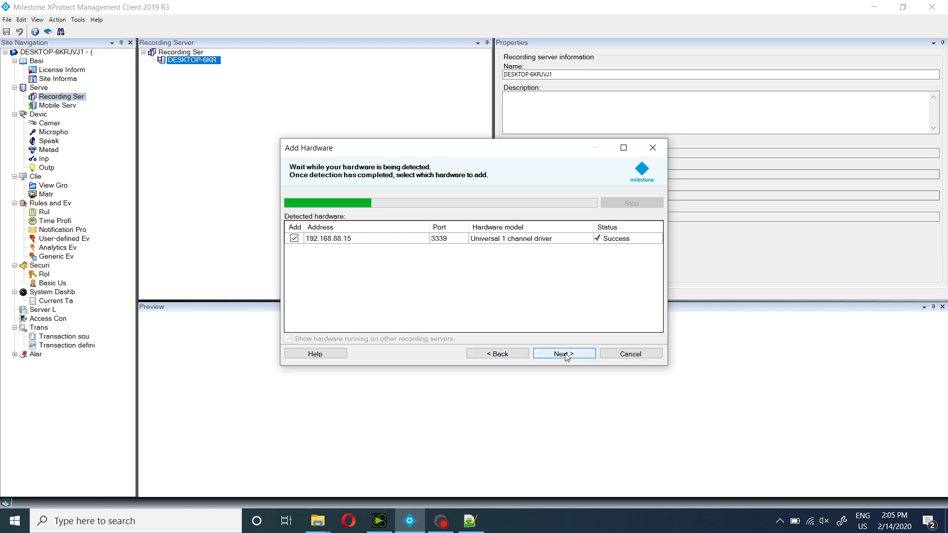
left_click(566, 356)
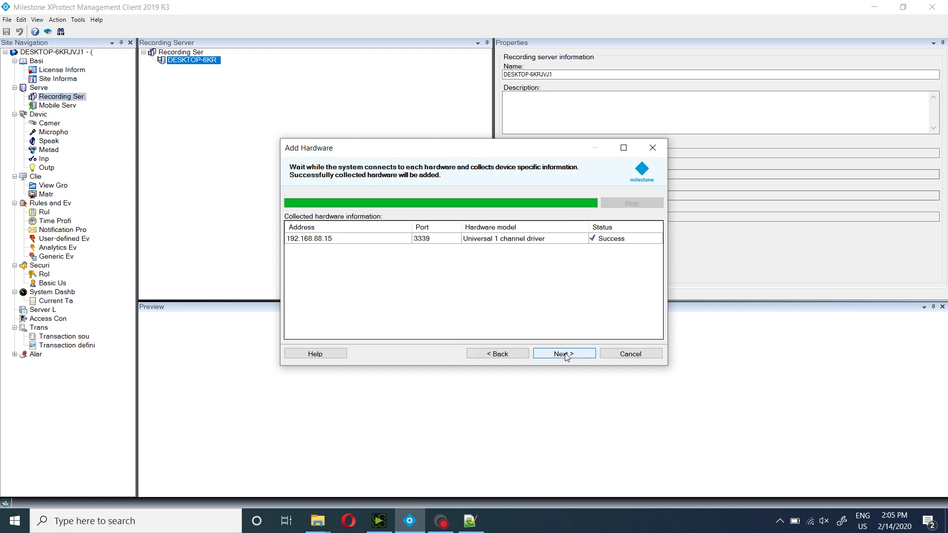
left_click(566, 356)
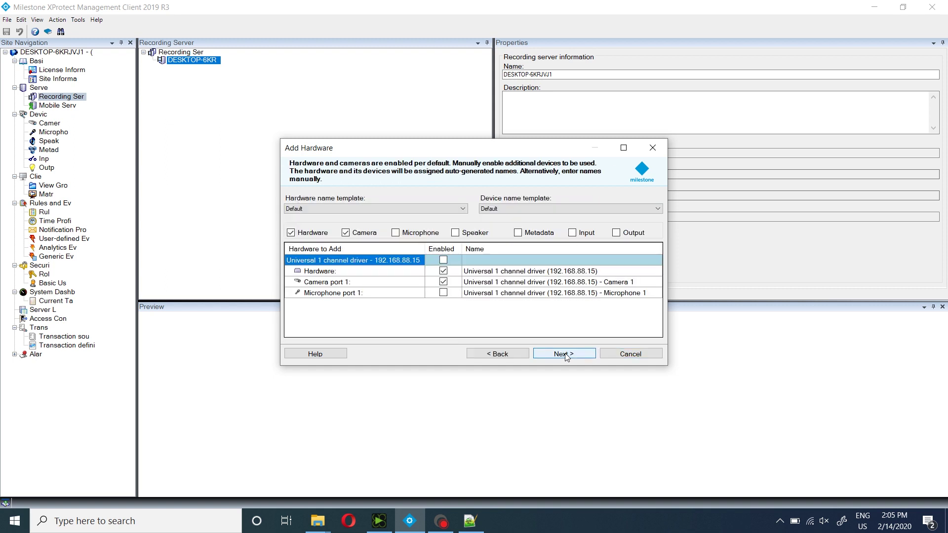
left_click(565, 355)
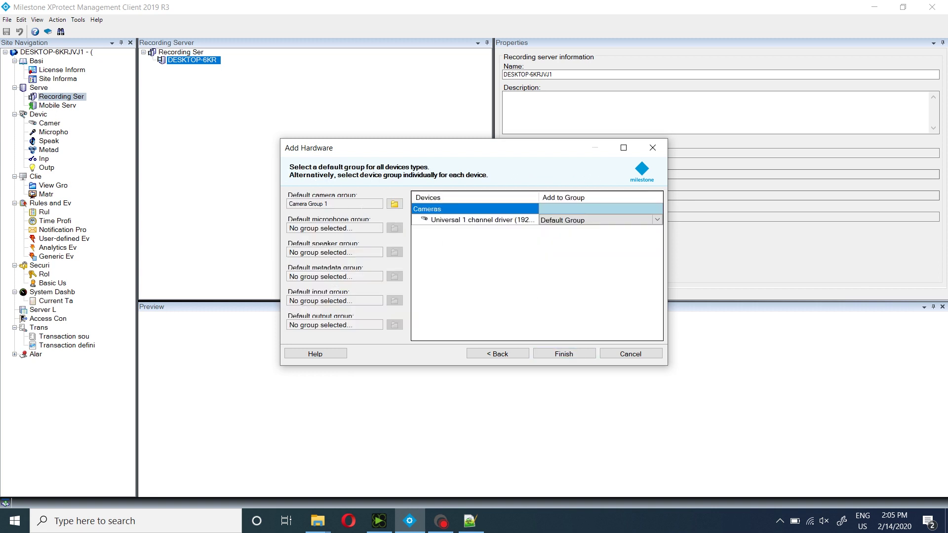
- Finish adding the hardware and show Camera 1's video stream settings
left_click(564, 354)
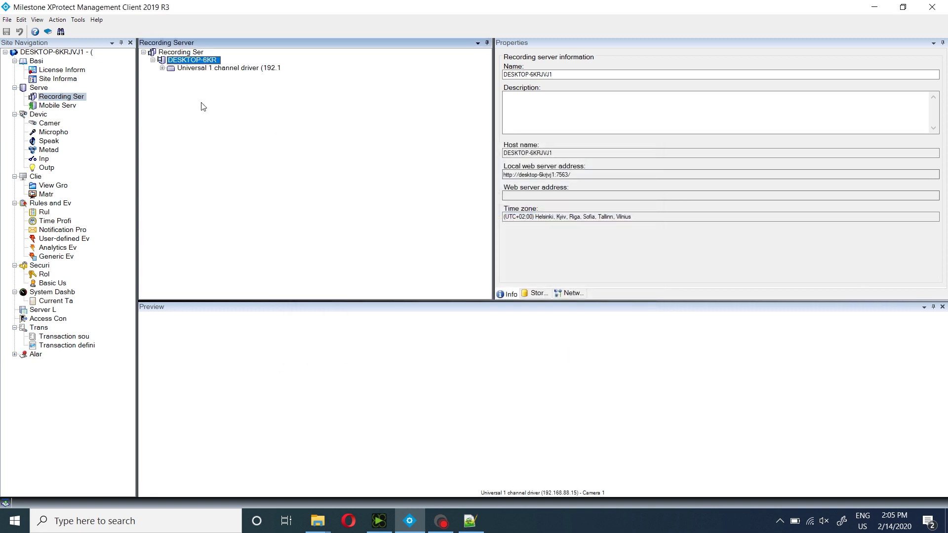
left_click(162, 68)
left_click(222, 67)
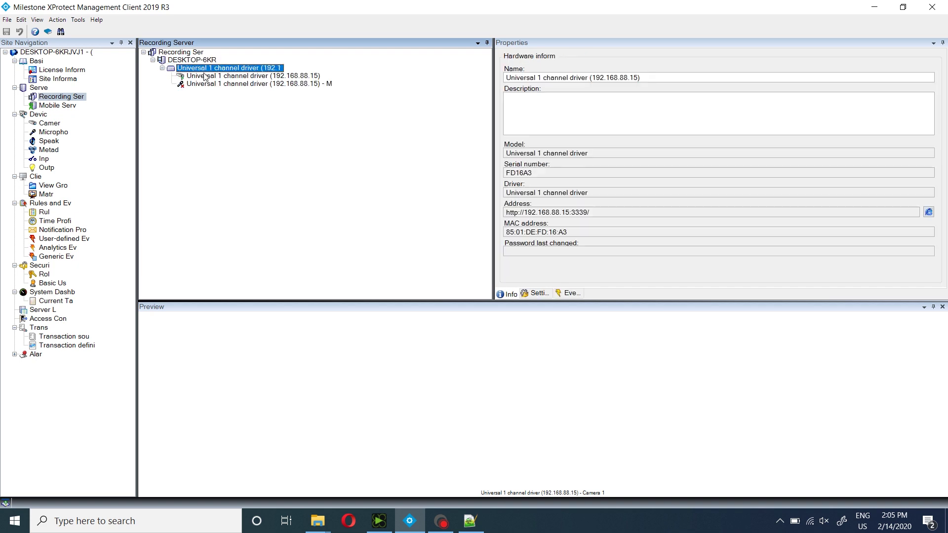
left_click(538, 294)
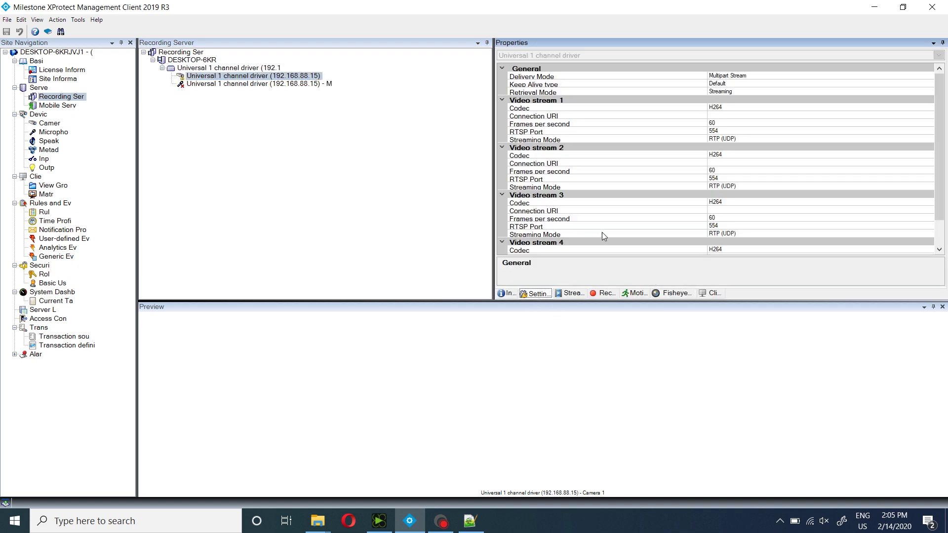
- Set Video stream 1 Connection URI to 0M6DG6D00125M0 and RTSP Port to 3340
key("alt+Tab")
left_click_drag(225, 62, 169, 63)
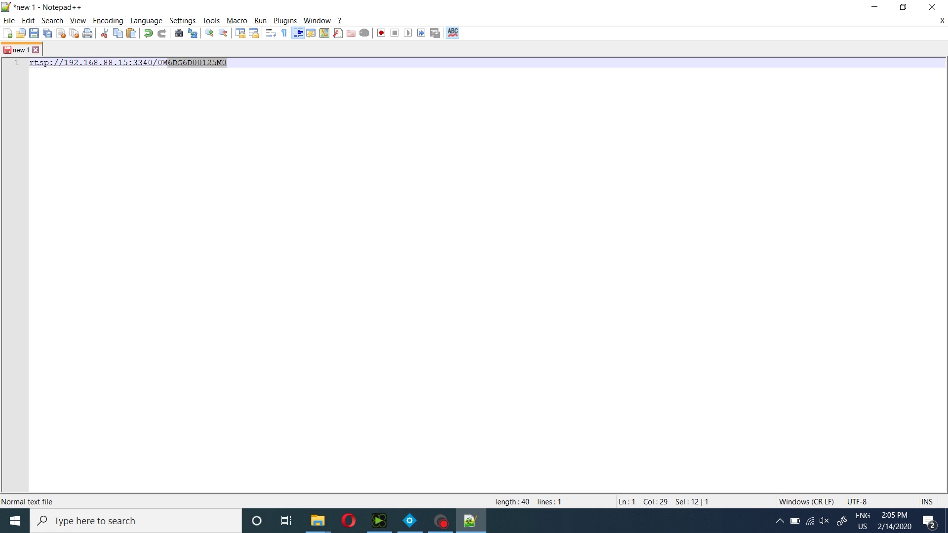
key("alt+Tab")
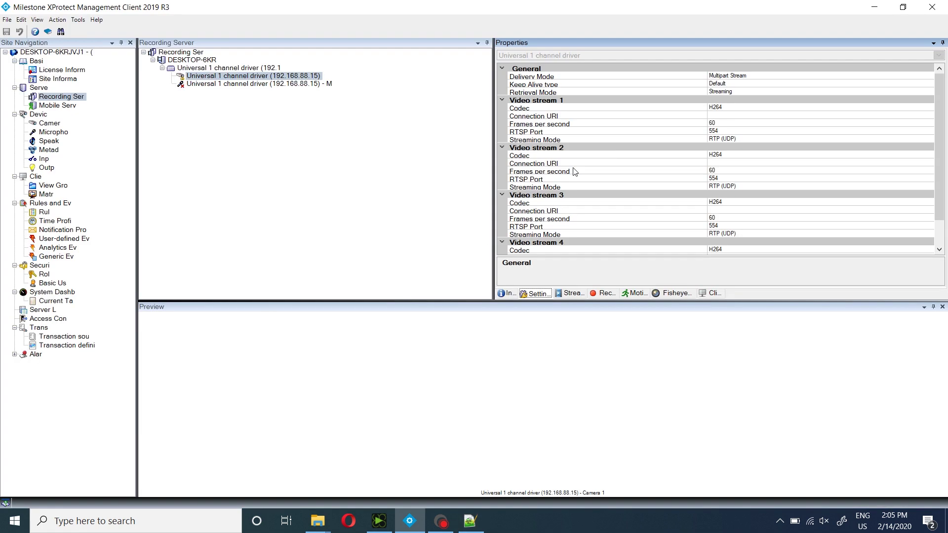
left_click(737, 116)
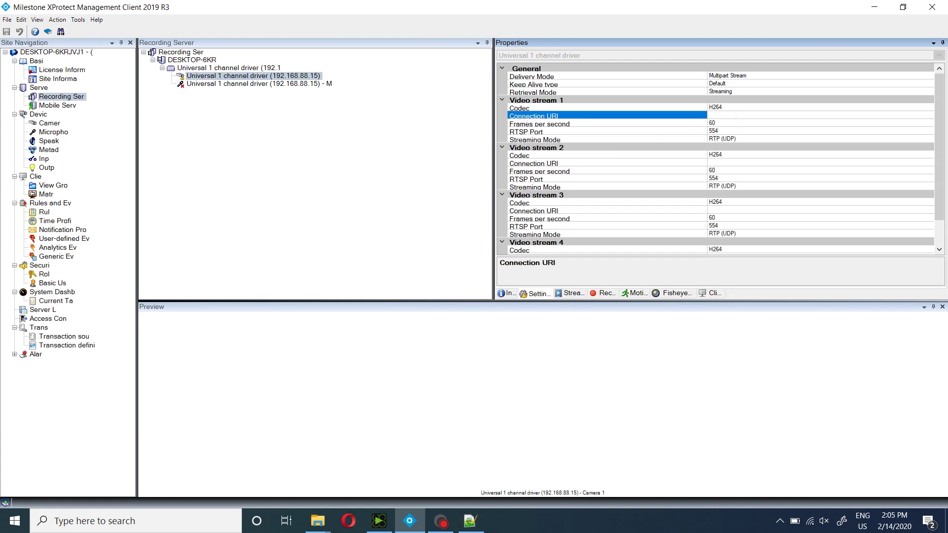
key("alt+Tab")
left_click(133, 64)
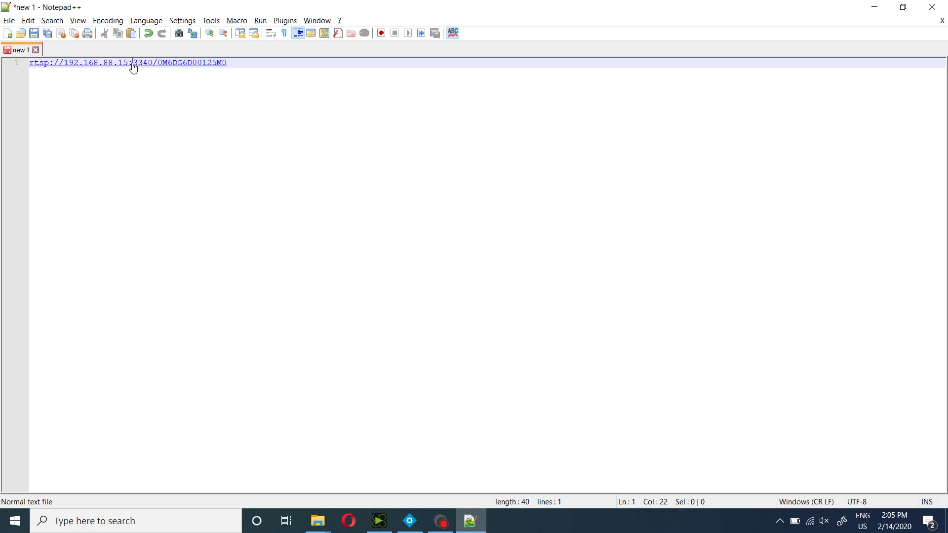
key("alt+Tab")
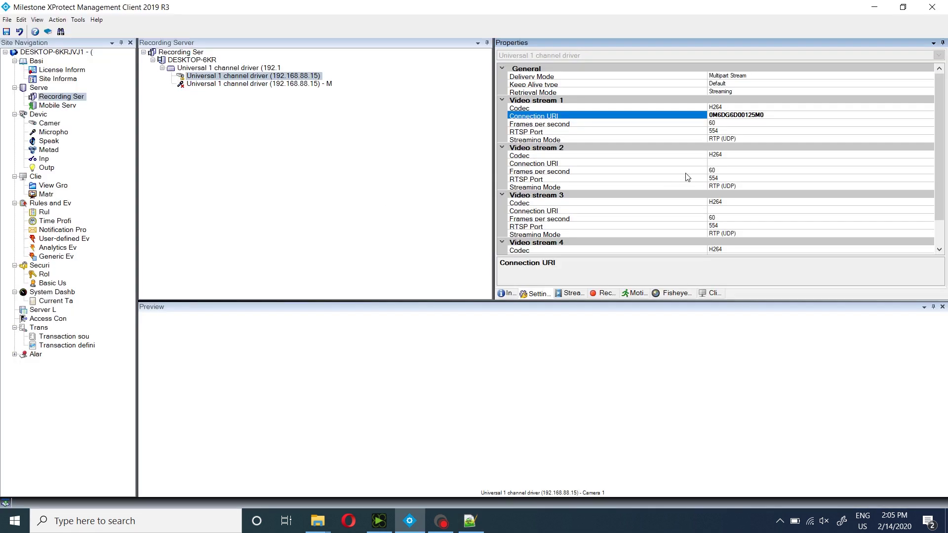
key("Down")
key("Down")
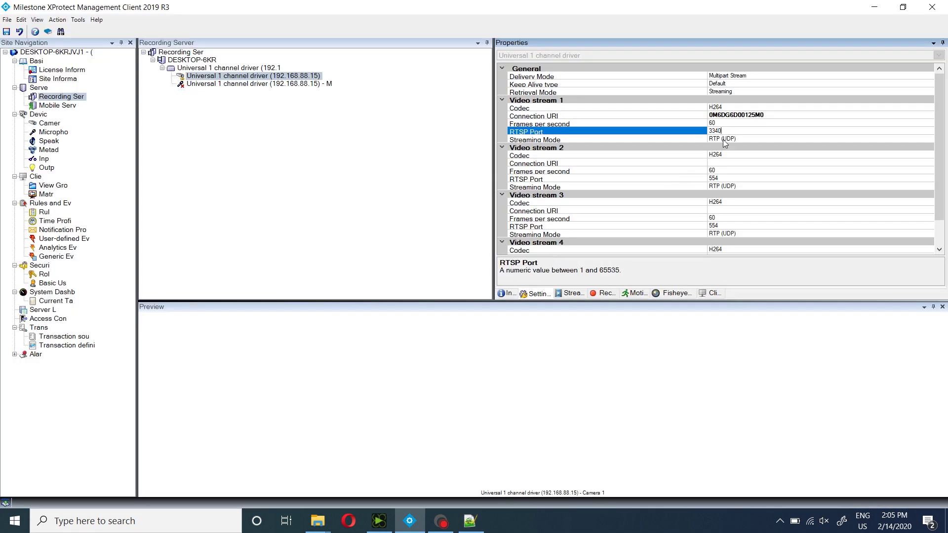
- Switch to the camera's Info tab and confirm saving the stream 1 URI and port
left_click(508, 297)
left_click(486, 280)
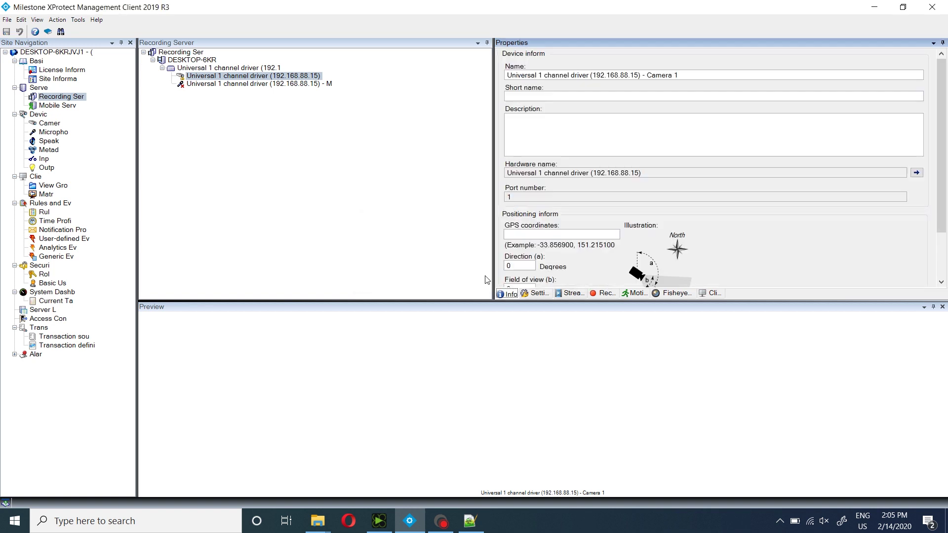